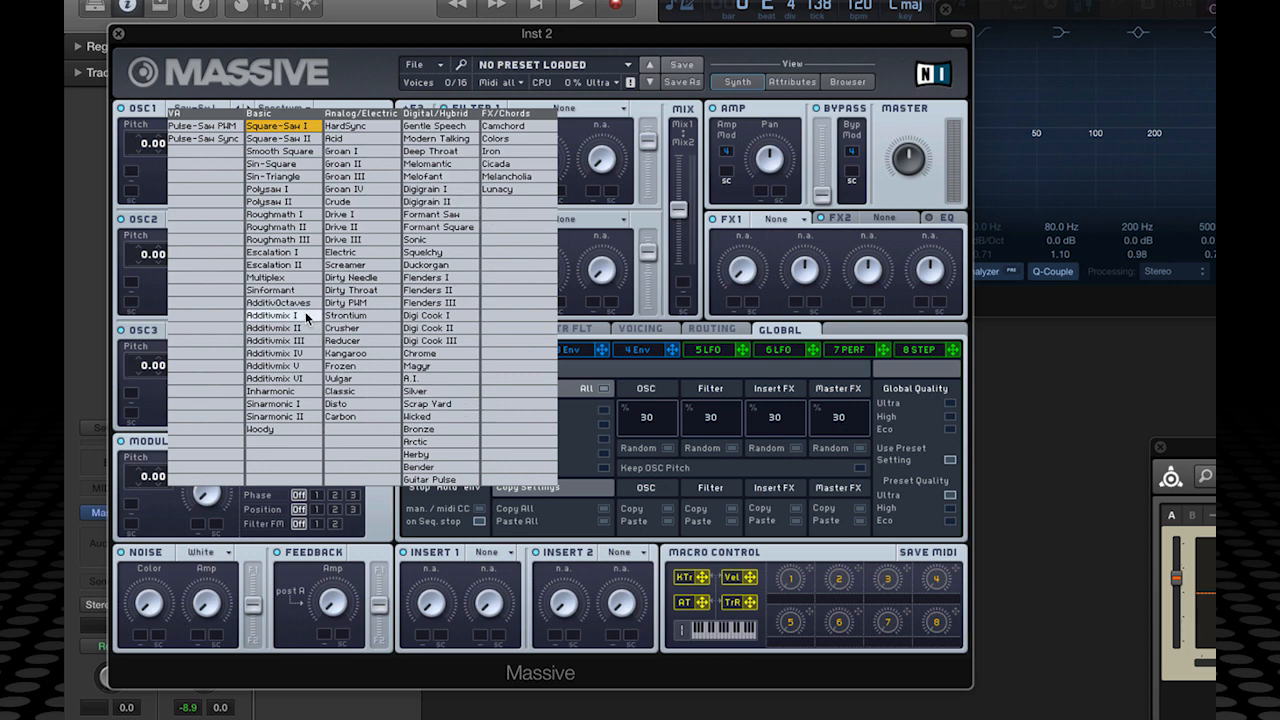
Raise the decay time and decay level of envelope 4 for a flat, full-volume sustain
click(160, 178)
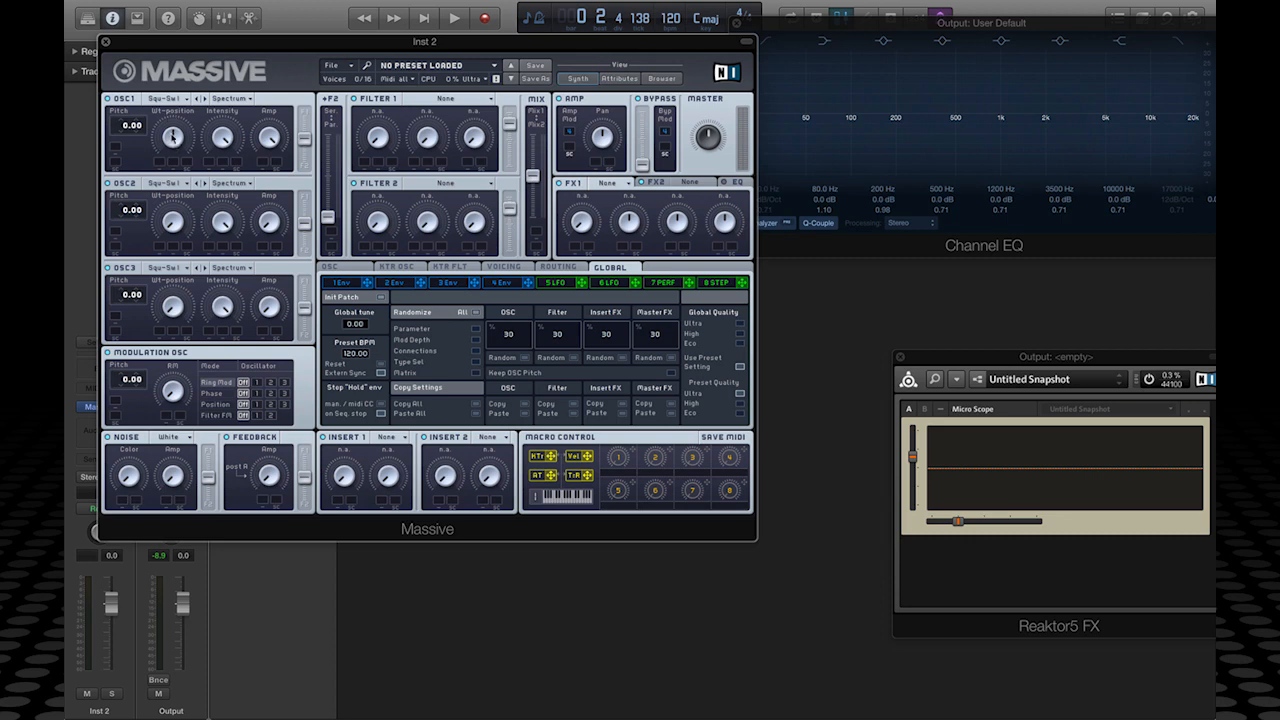
drag(172, 137, 172, 221)
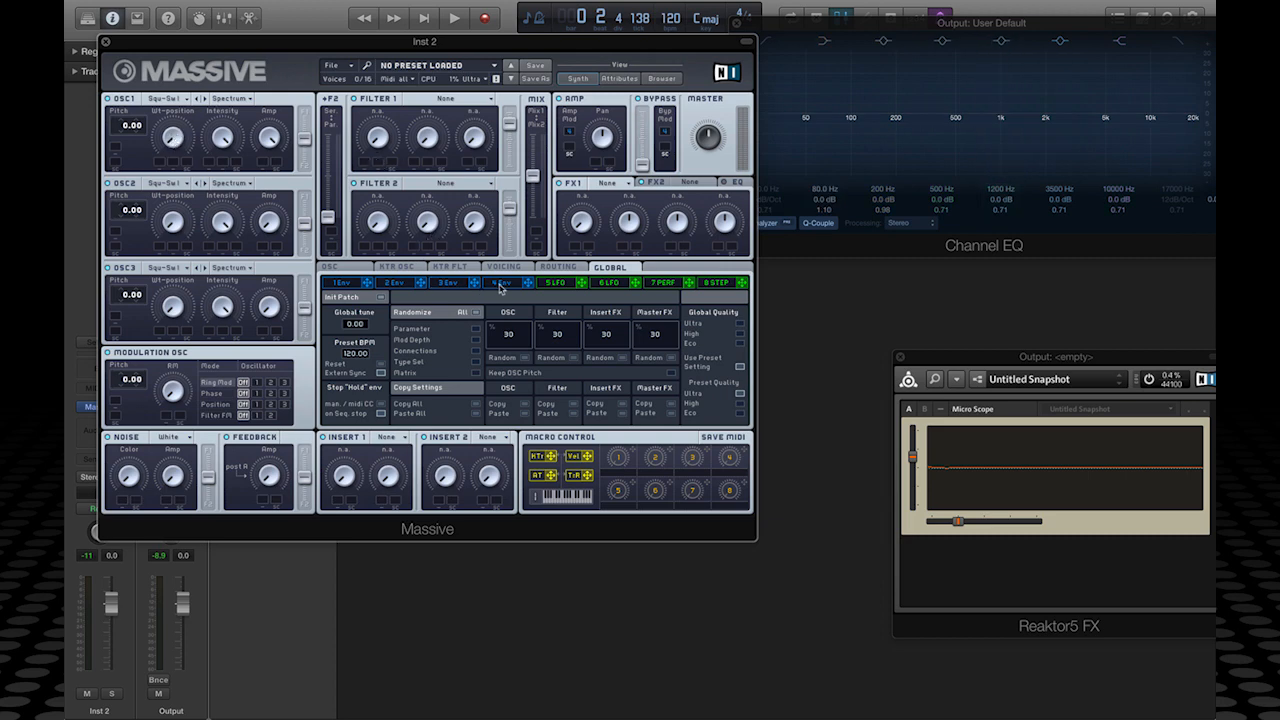
click(501, 284)
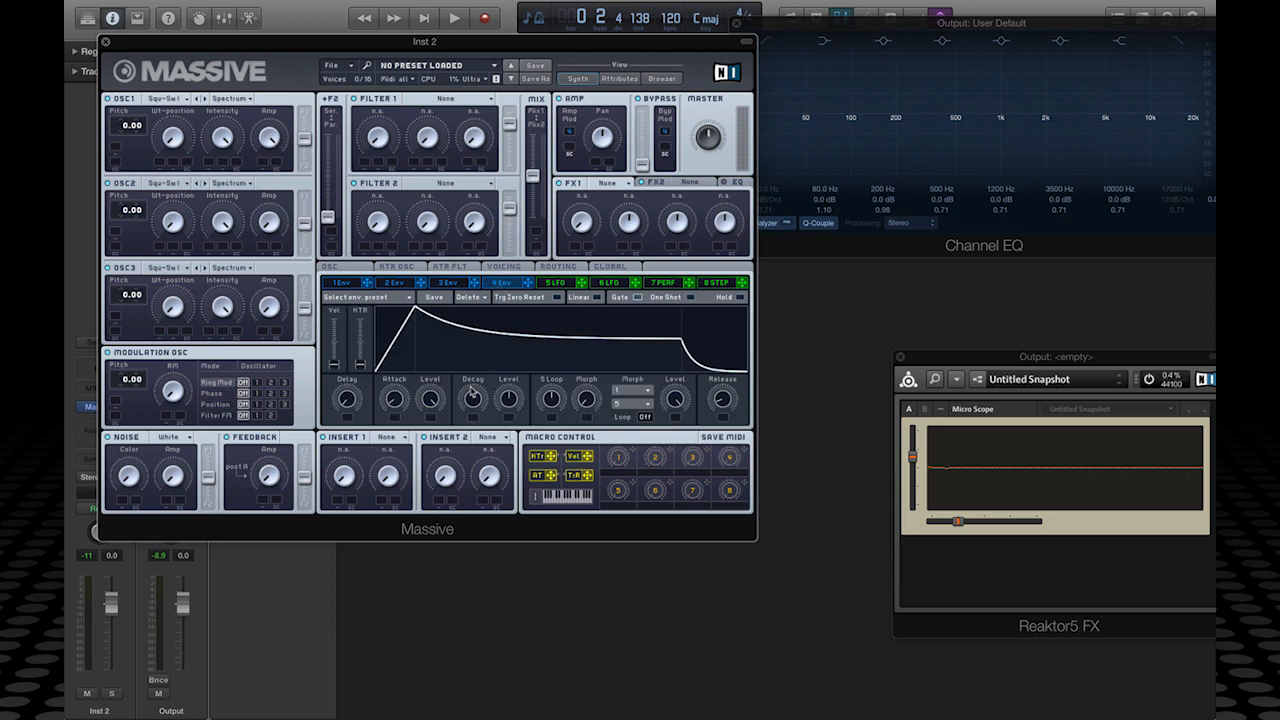
drag(471, 398, 509, 325)
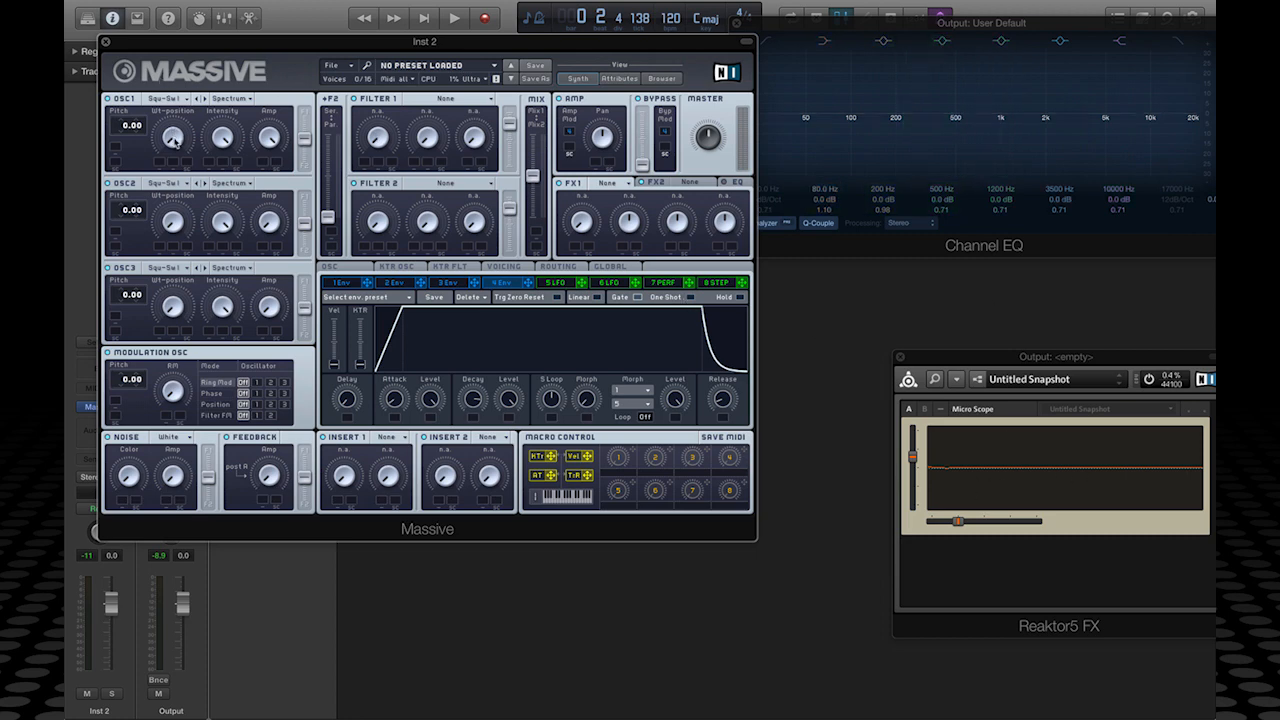
Sweep OSC1's wavetable position through its range and assign envelope 1 to modulate it over the full range
drag(174, 144, 170, 18)
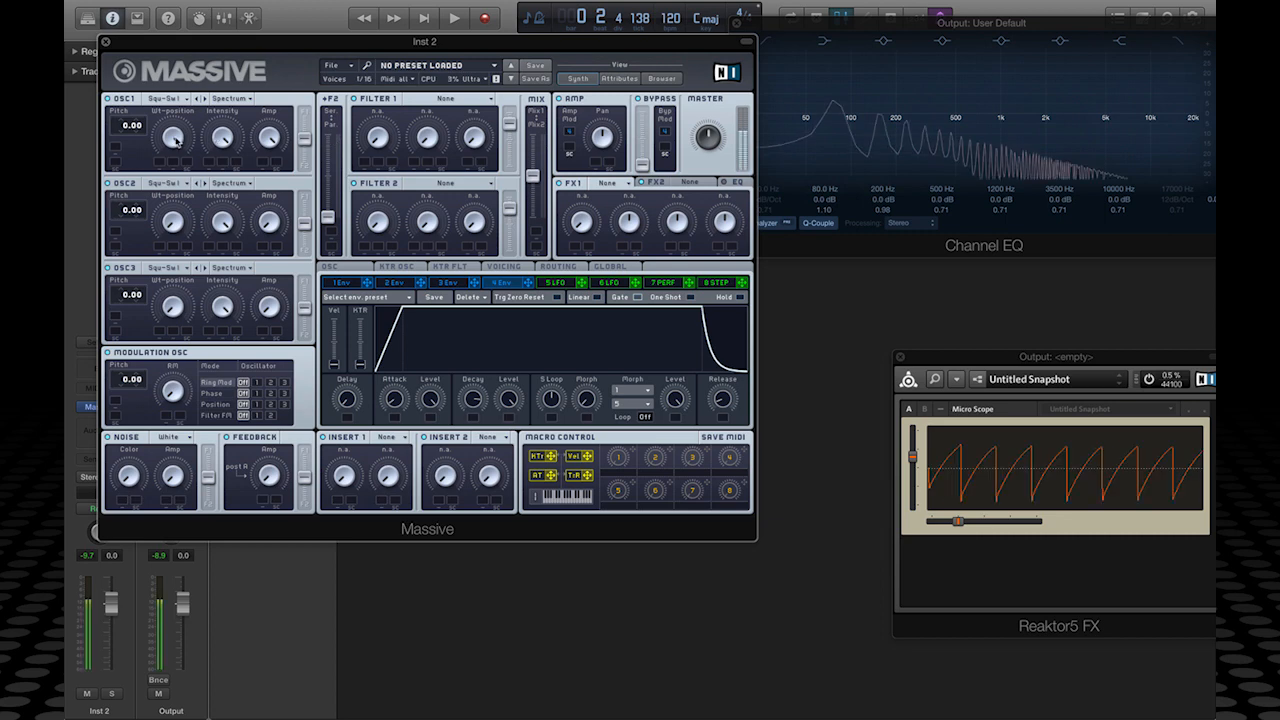
drag(176, 141, 207, 309)
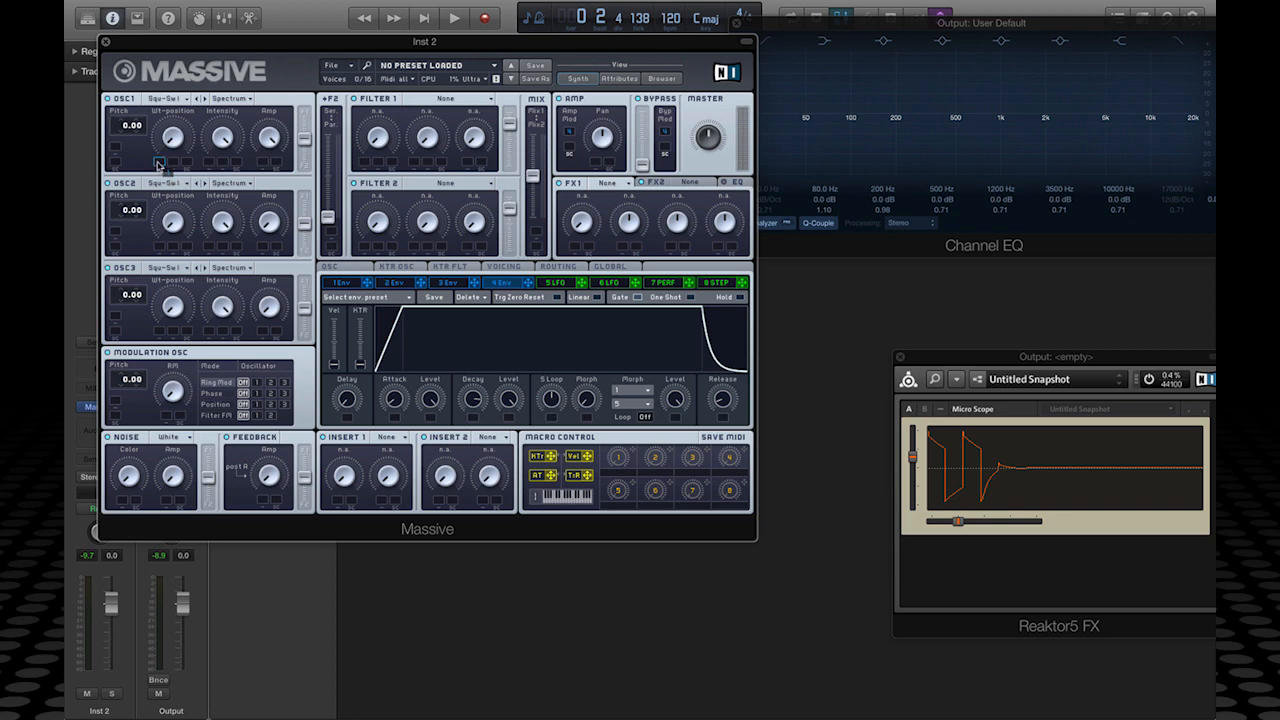
drag(159, 156, 162, 91)
click(343, 283)
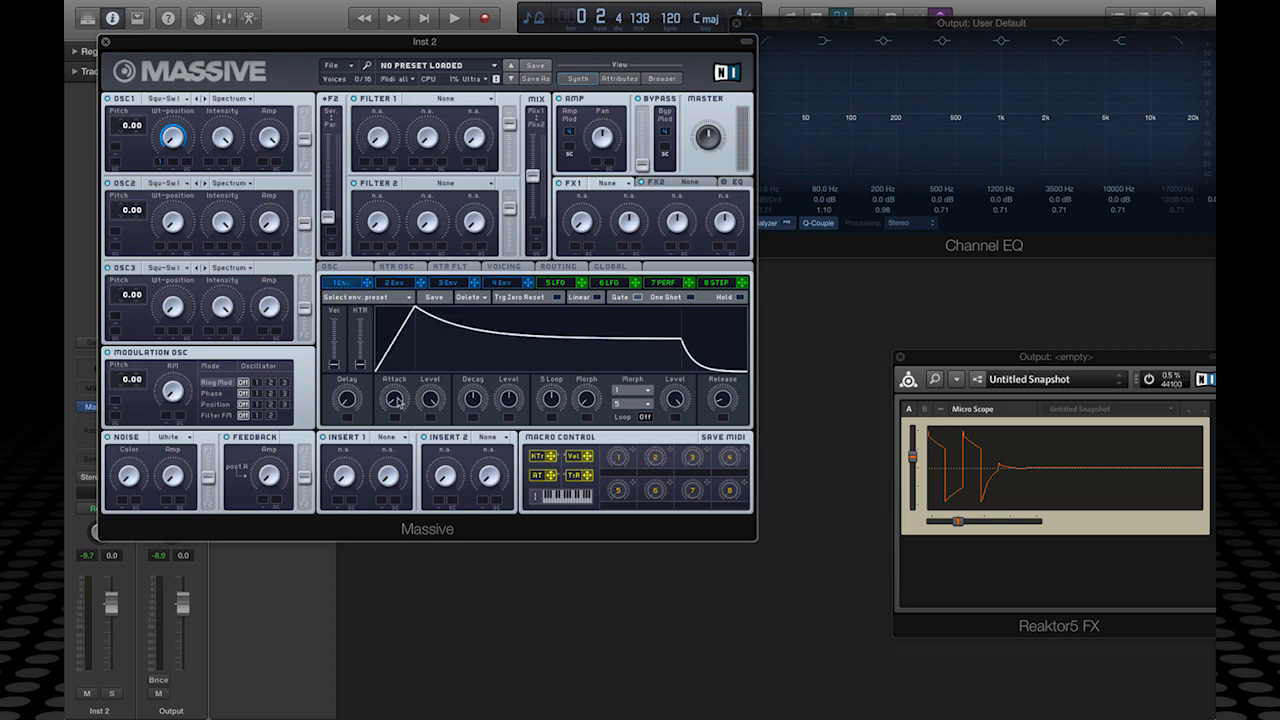
Shape envelope 1 with a long attack, a longer decay and the decay level at minimum
drag(396, 400, 396, 350)
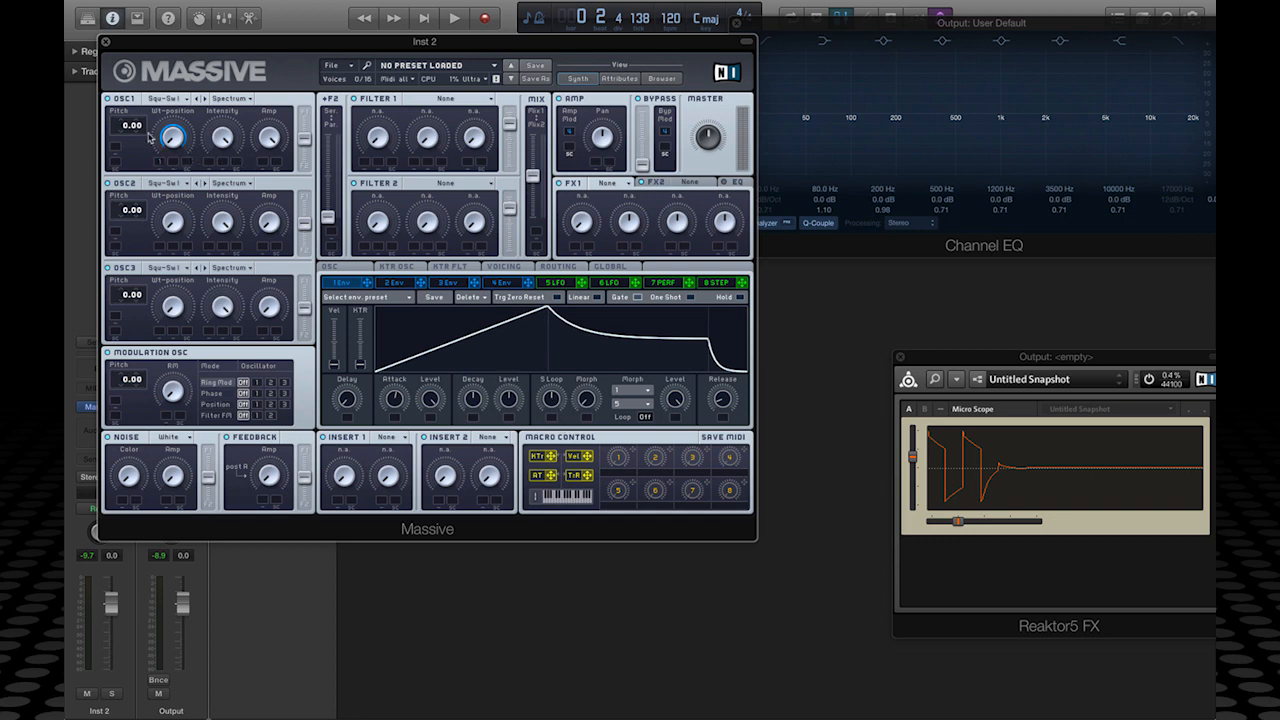
drag(511, 403, 511, 465)
drag(490, 410, 484, 378)
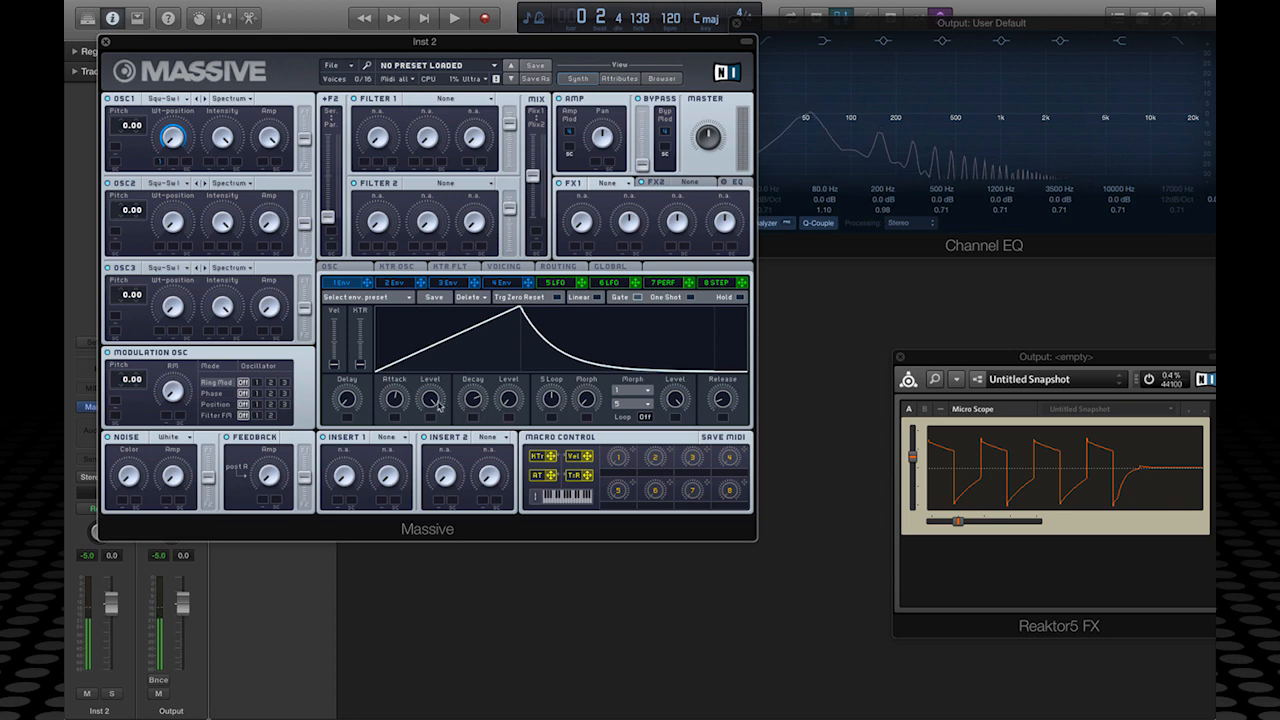
drag(404, 404, 397, 380)
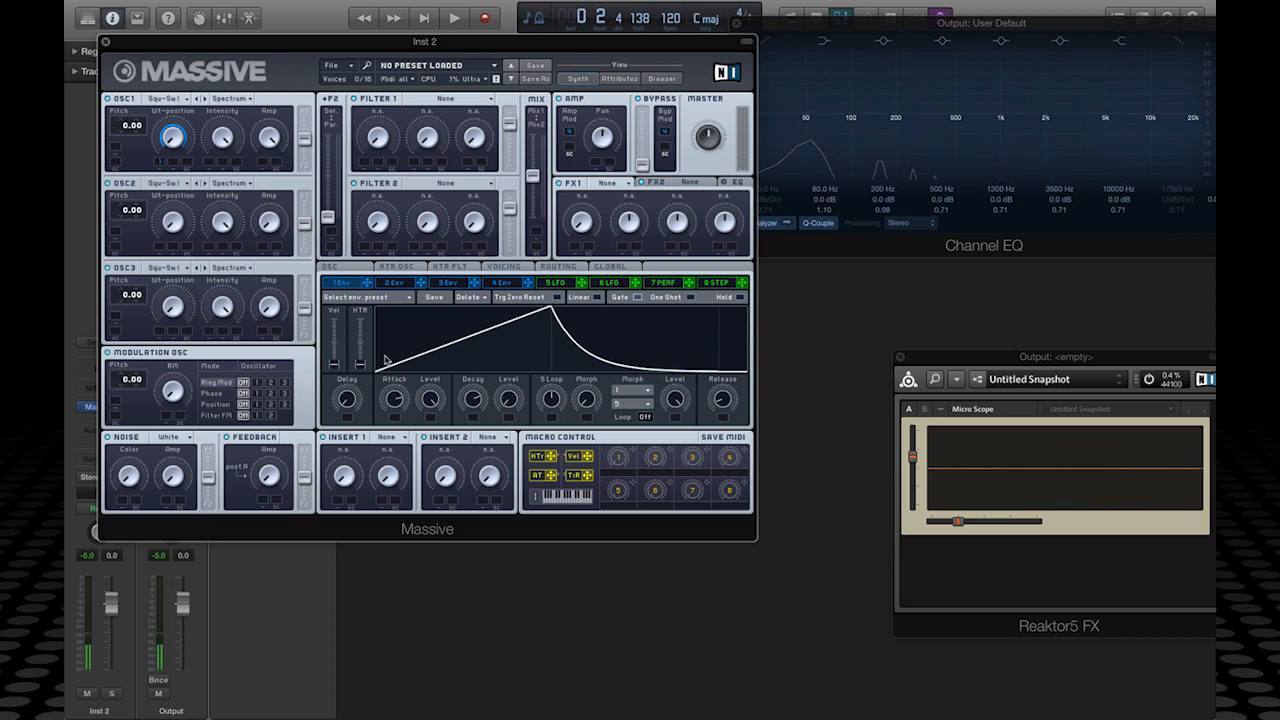
Load the Sin-Square wavetable into OSC1 and sweep its wavetable position from sine to square
click(187, 102)
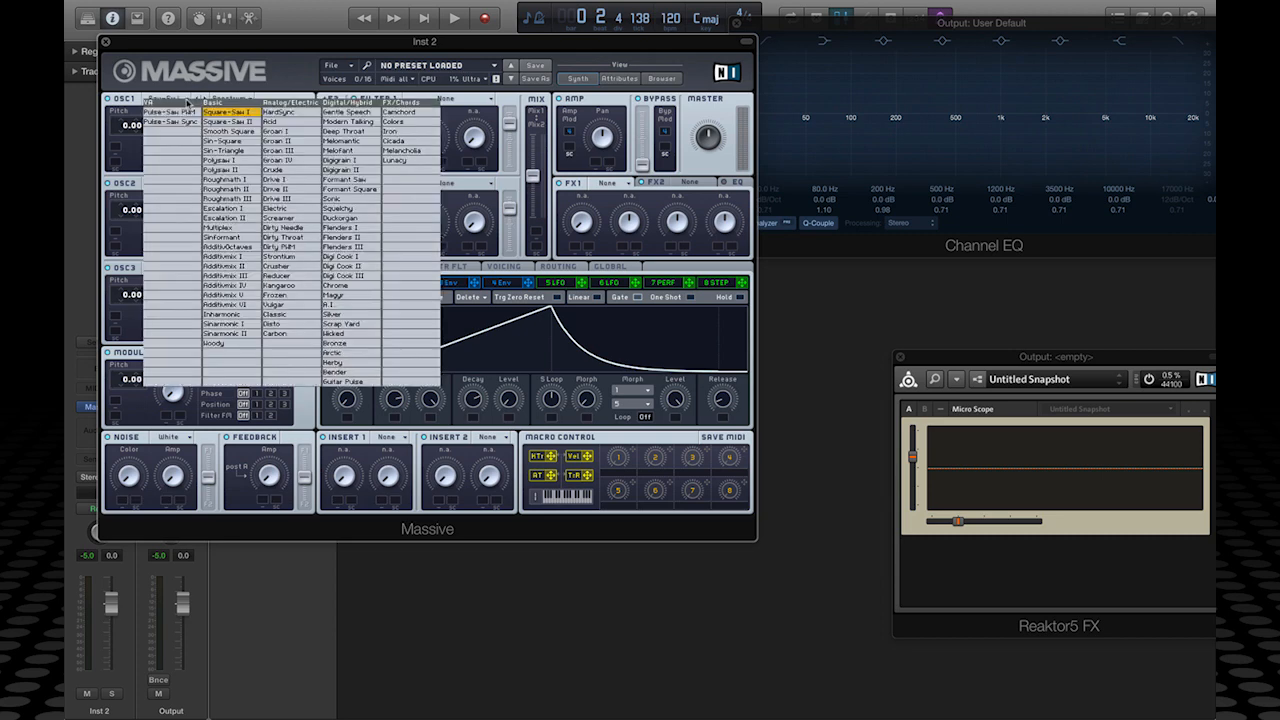
click(221, 142)
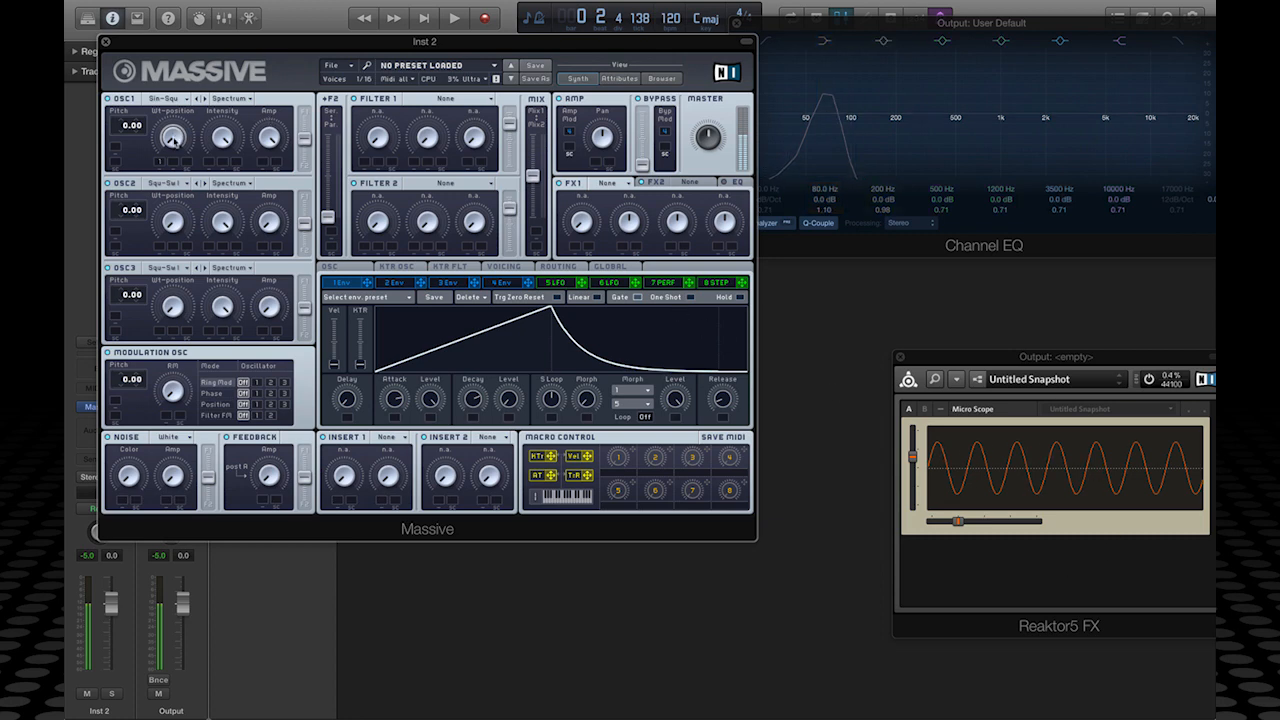
mouse_move(173, 141)
mouse_down()
mouse_move(176, 124)
mouse_move(186, 147)
mouse_up()
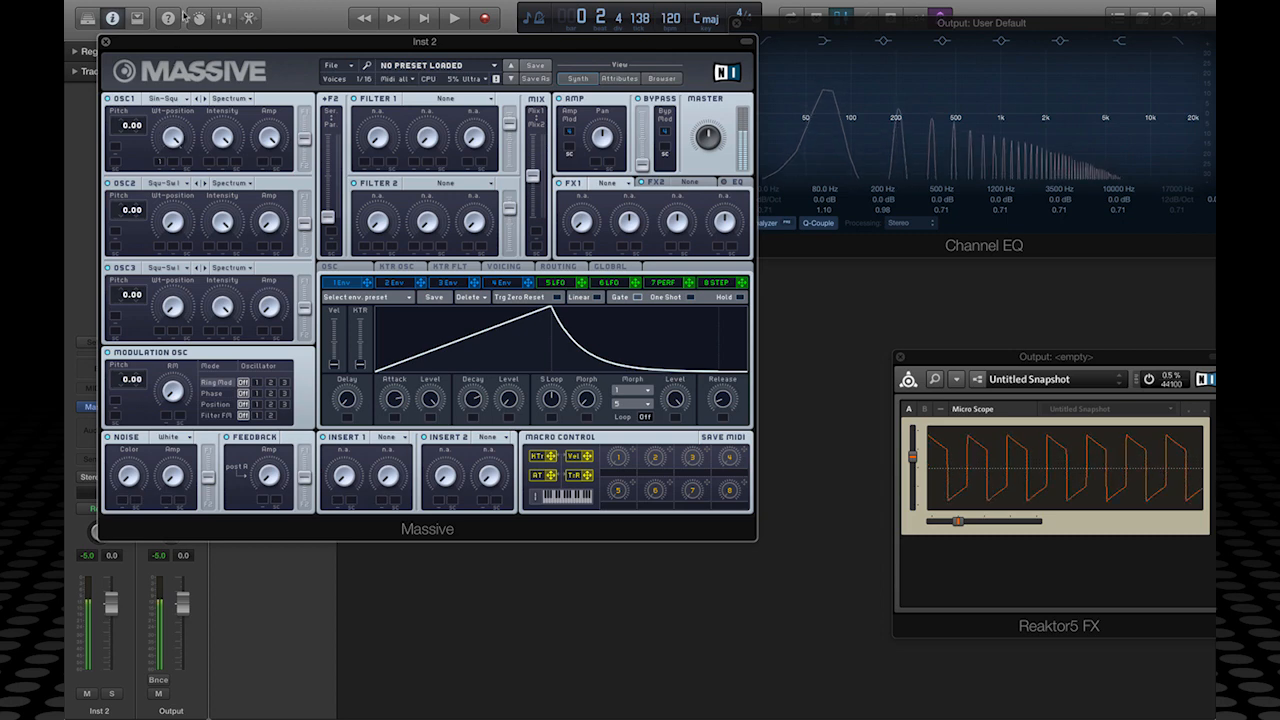
Load the Carbon wavetable into OSC1 and sweep through its wavetable position
click(186, 104)
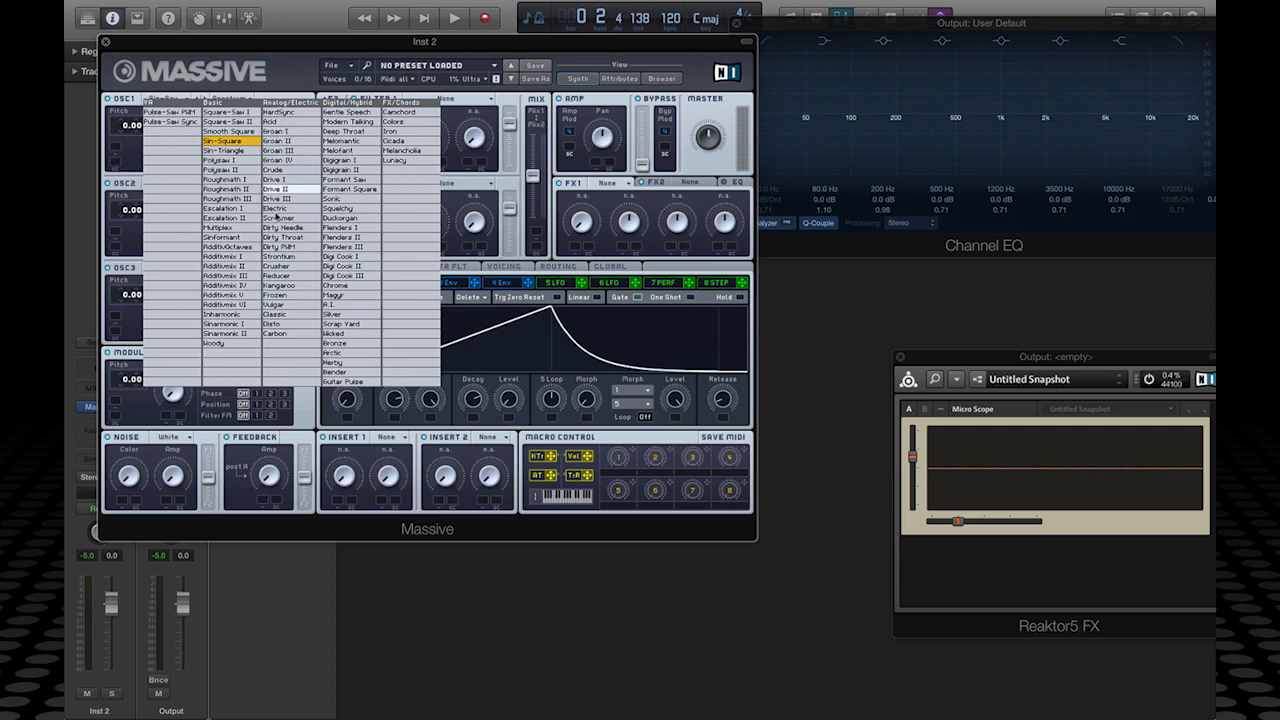
click(275, 334)
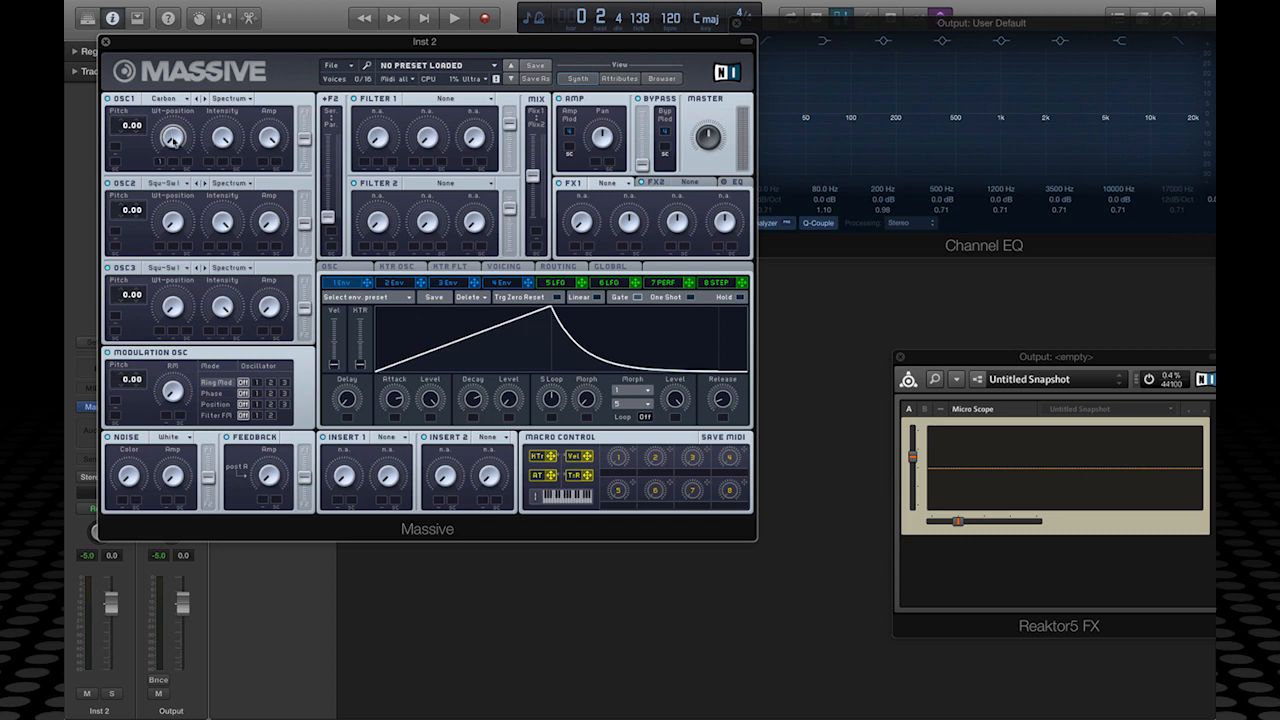
drag(173, 140, 158, 168)
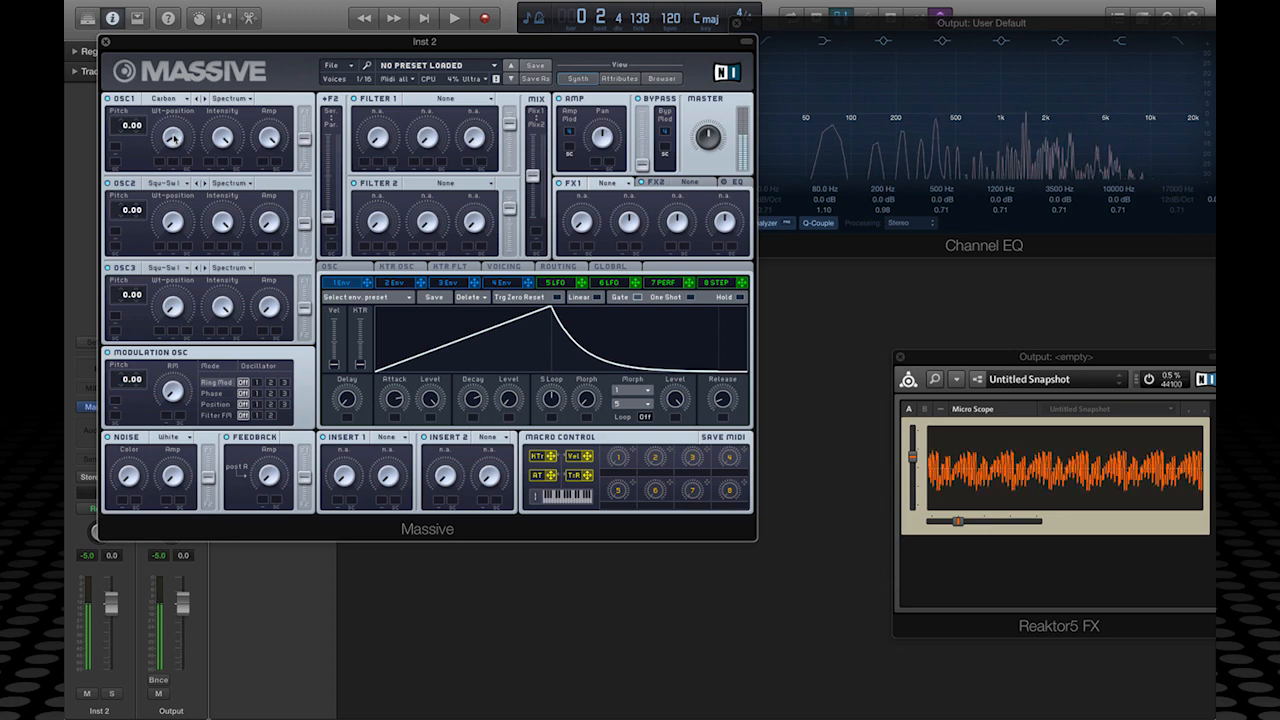
Adjust the Micro Scope's horizontal scale while moving OSC1's wavetable position through several points of the Carbon wavetable
drag(957, 521, 980, 522)
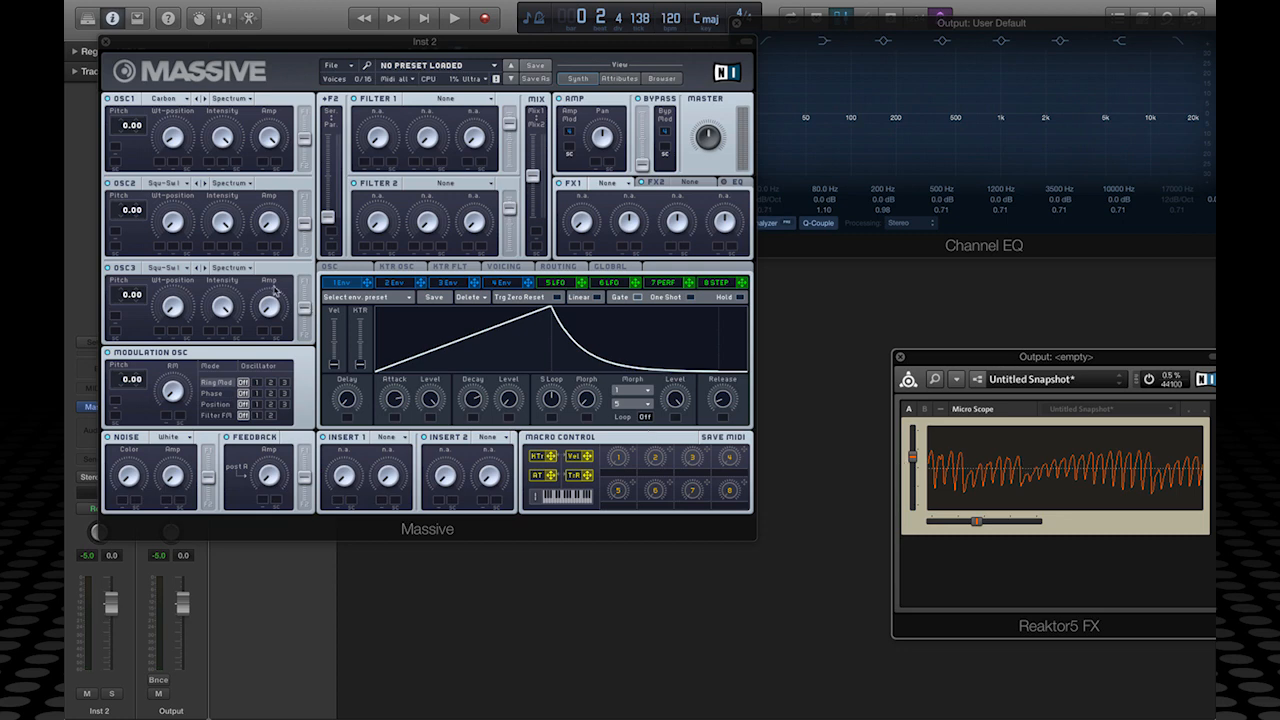
click(175, 140)
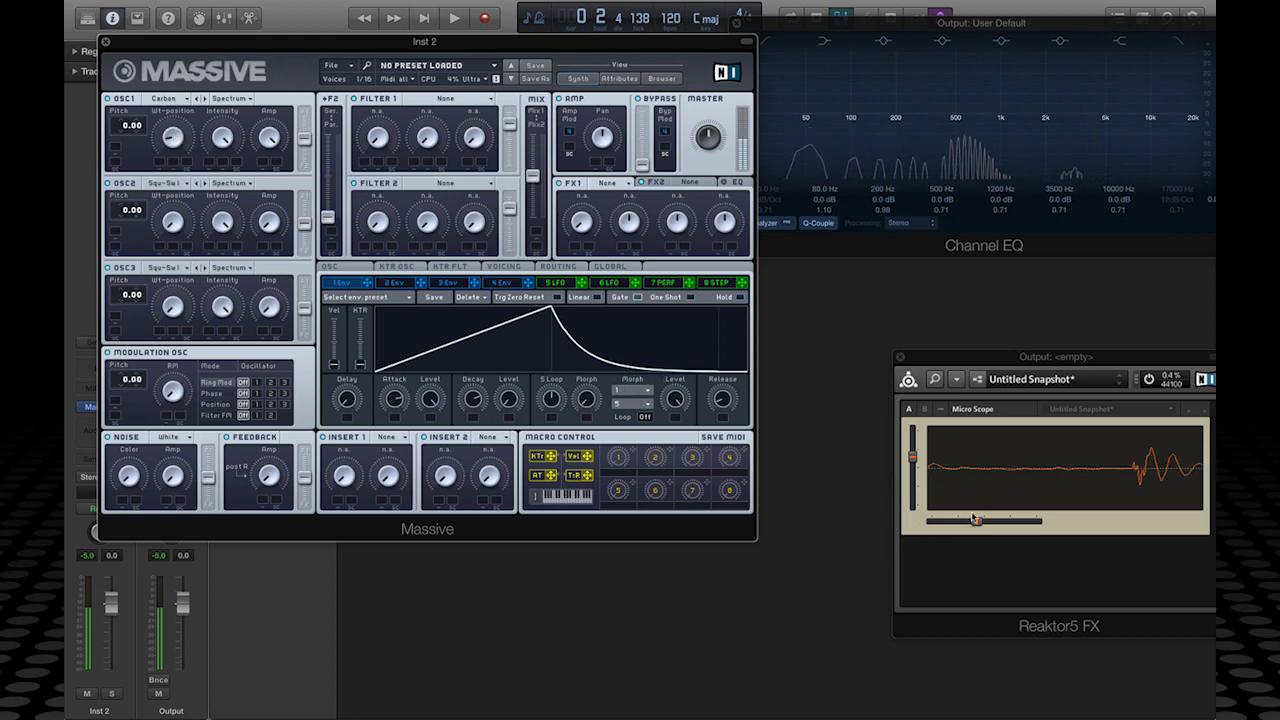
drag(975, 519, 967, 523)
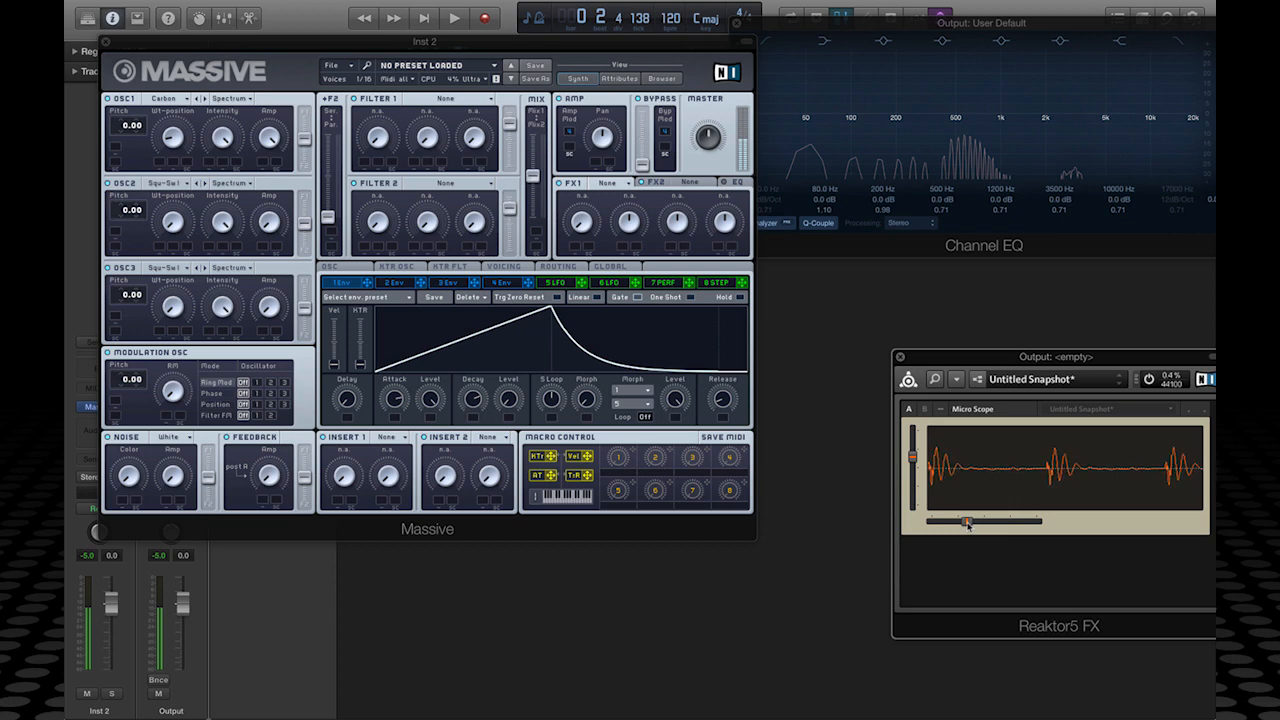
click(175, 140)
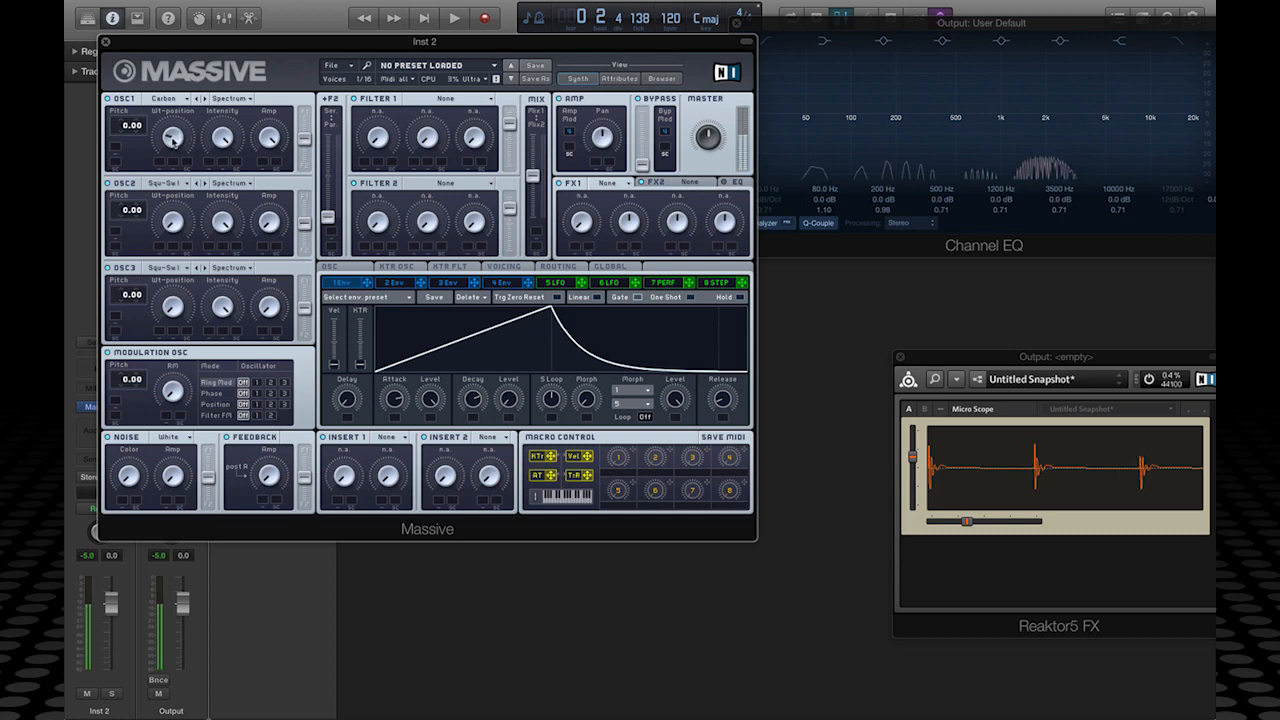
mouse_move(173, 139)
mouse_down()
mouse_move(168, 50)
mouse_move(171, 126)
mouse_up()
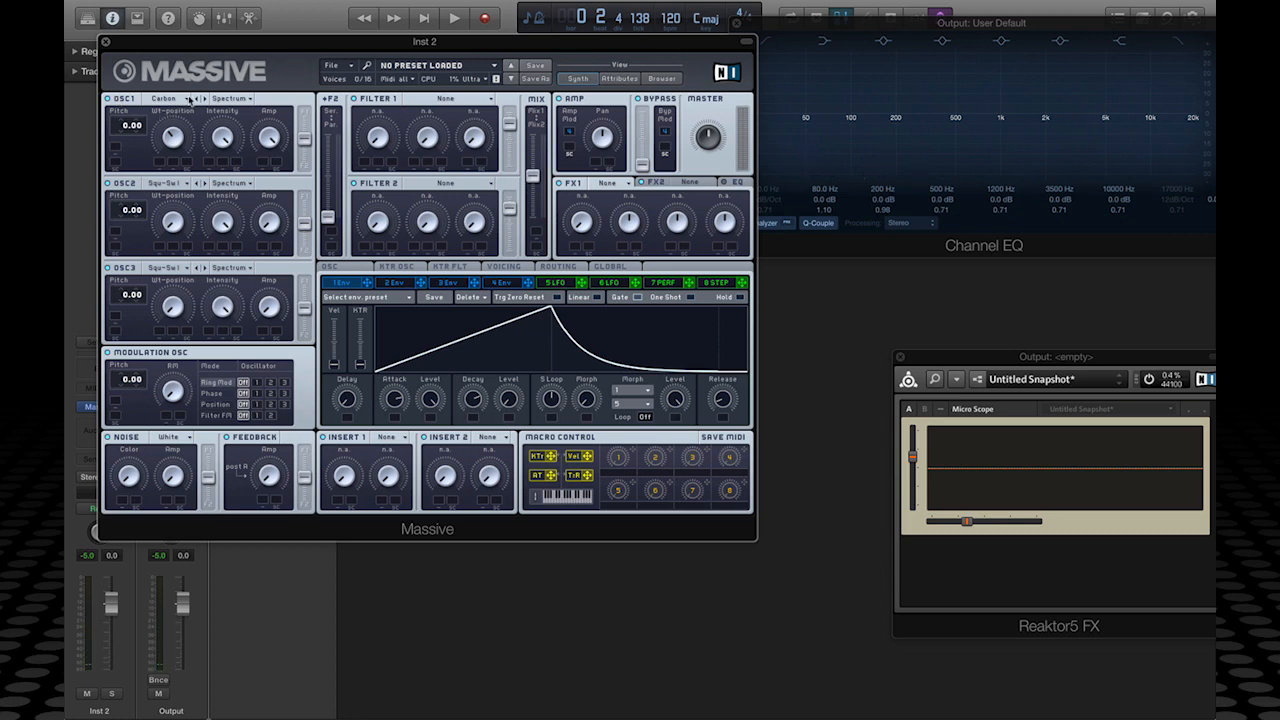
click(183, 101)
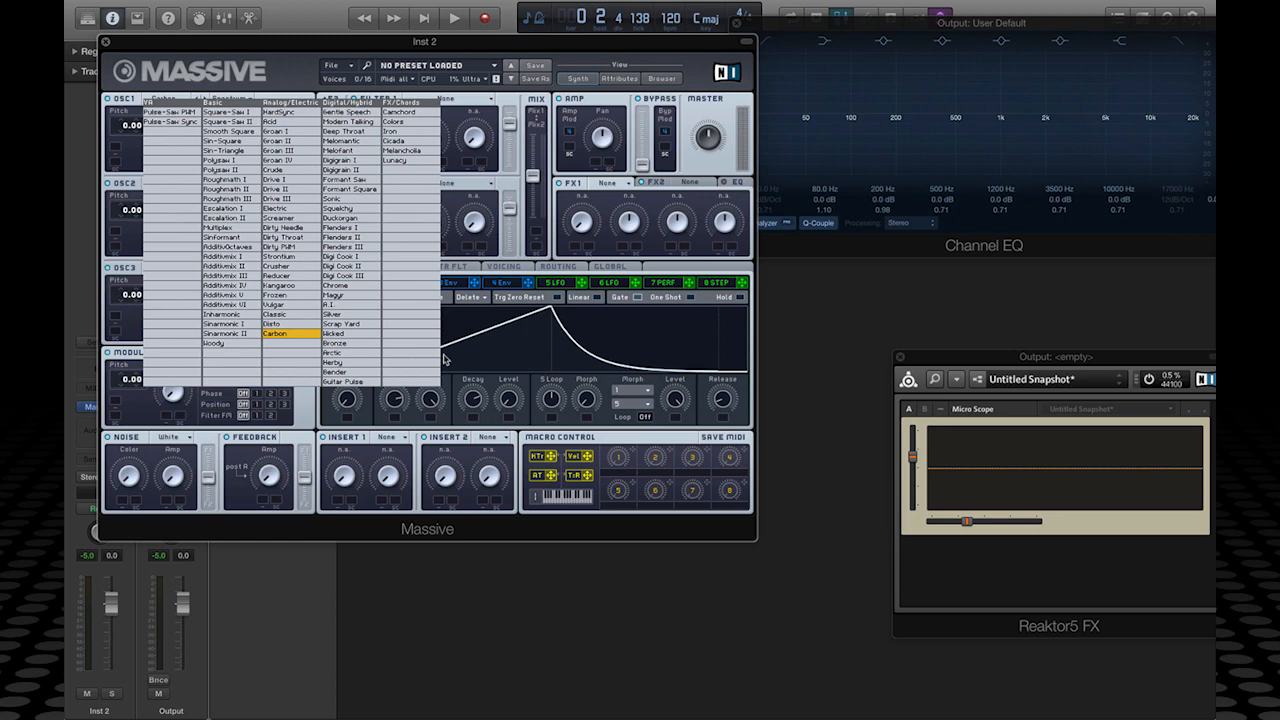
click(276, 335)
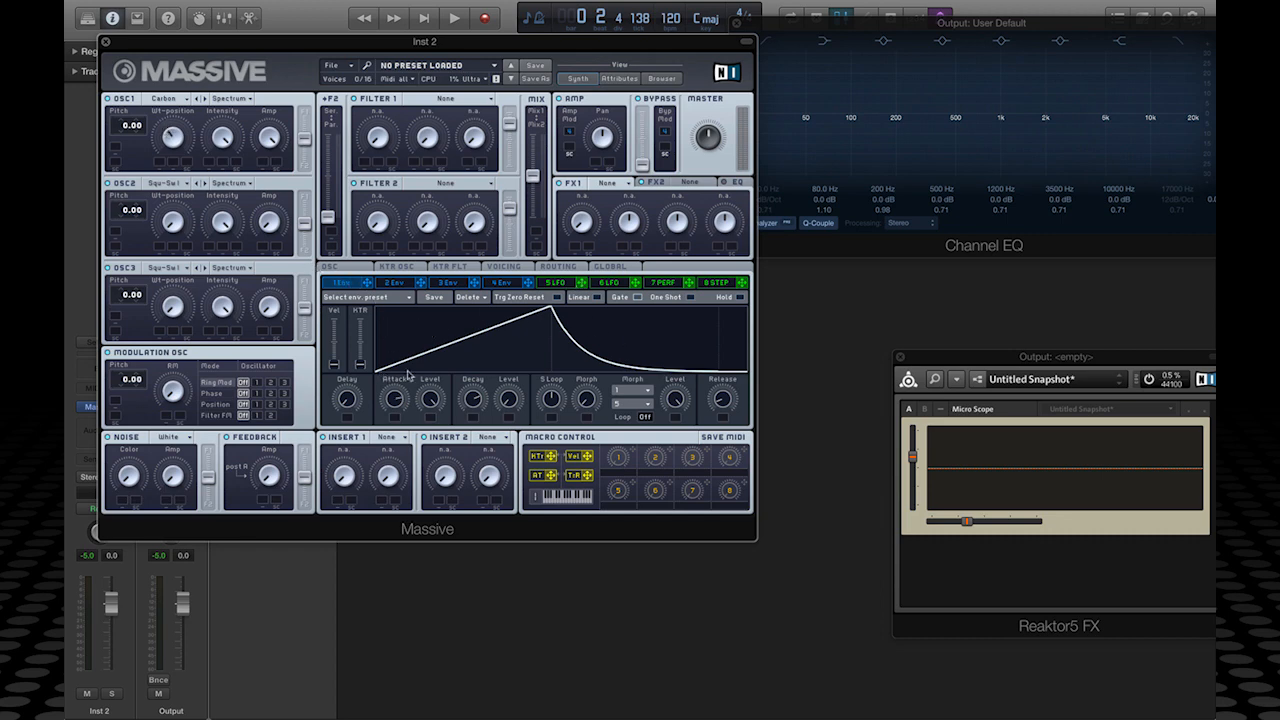
Shorten envelope 1's attack to a fast rise and apply envelope 1 to OSC1's wavetable position
drag(398, 402, 410, 535)
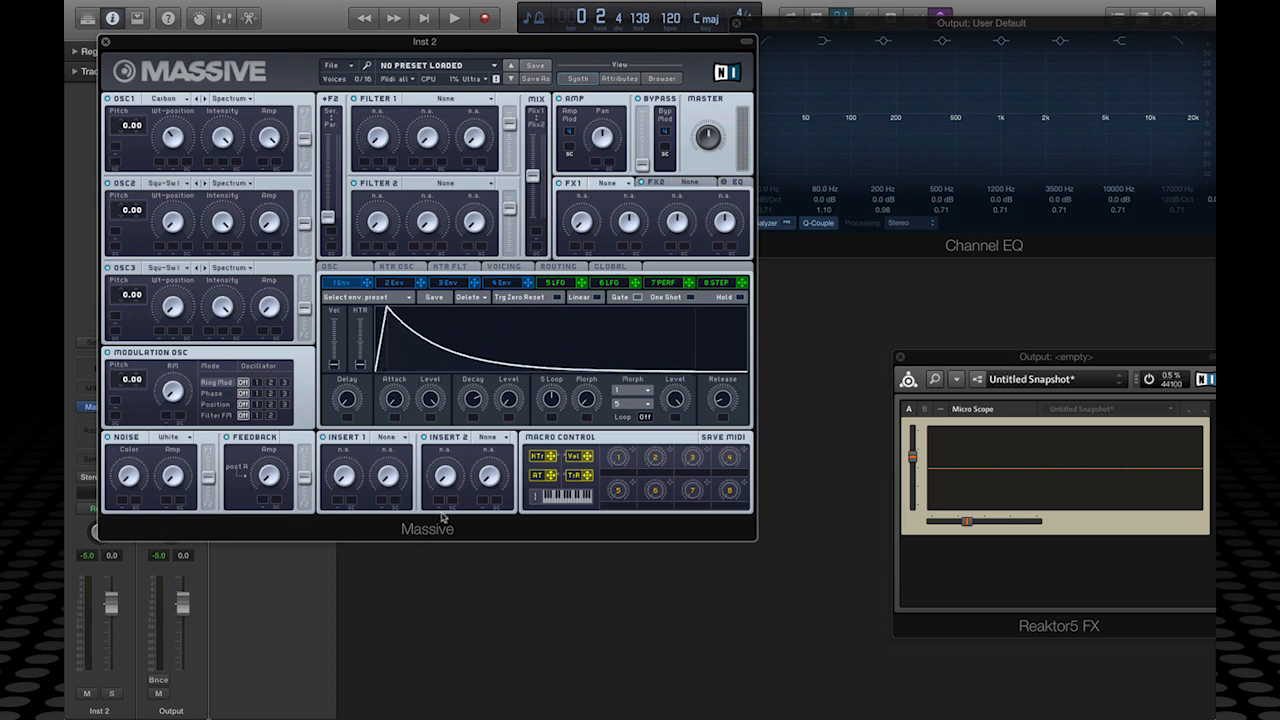
drag(368, 286, 174, 172)
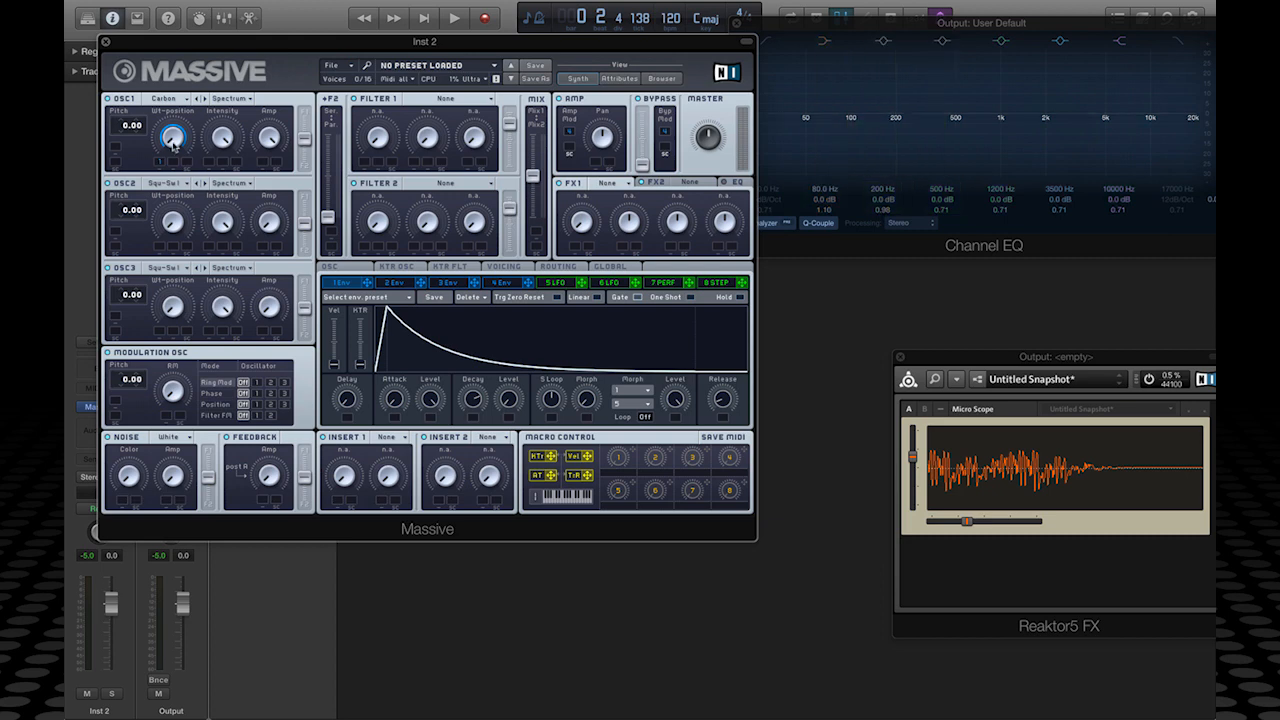
Refine OSC1's wavetable position for a narrow modulation sweep and slightly shorten envelope 1's decay
drag(173, 143, 172, 98)
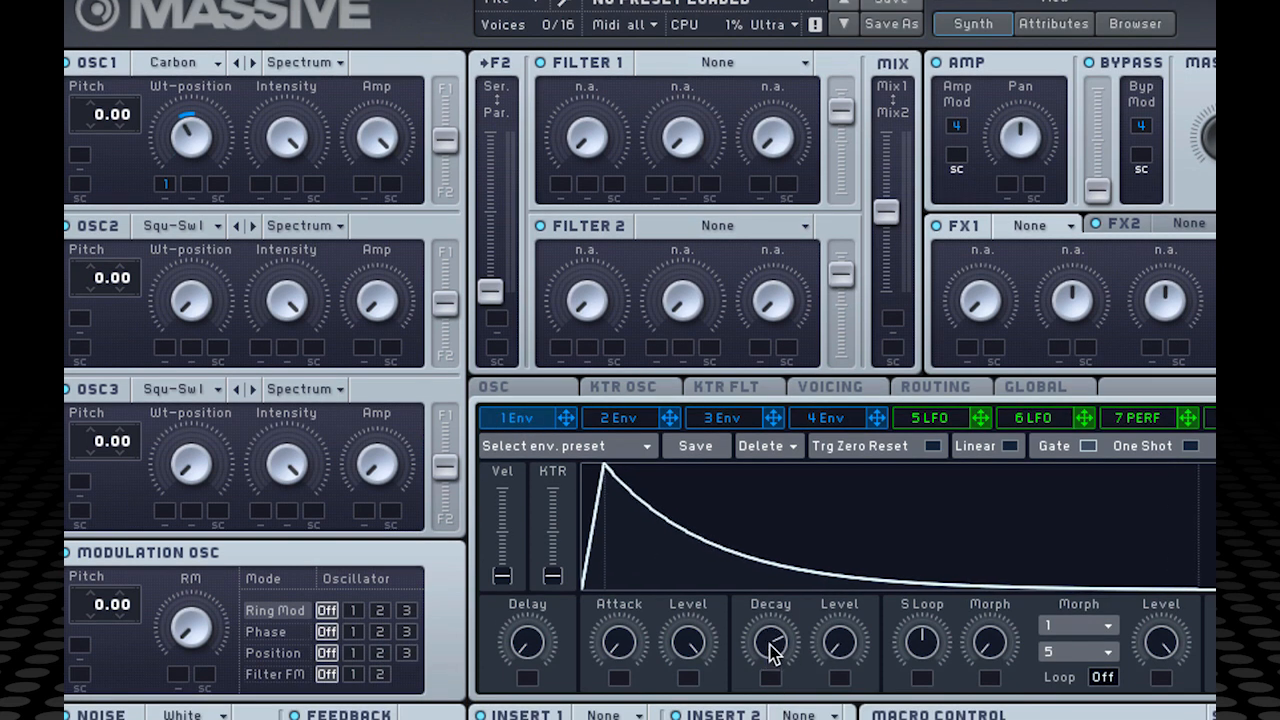
drag(769, 644, 770, 661)
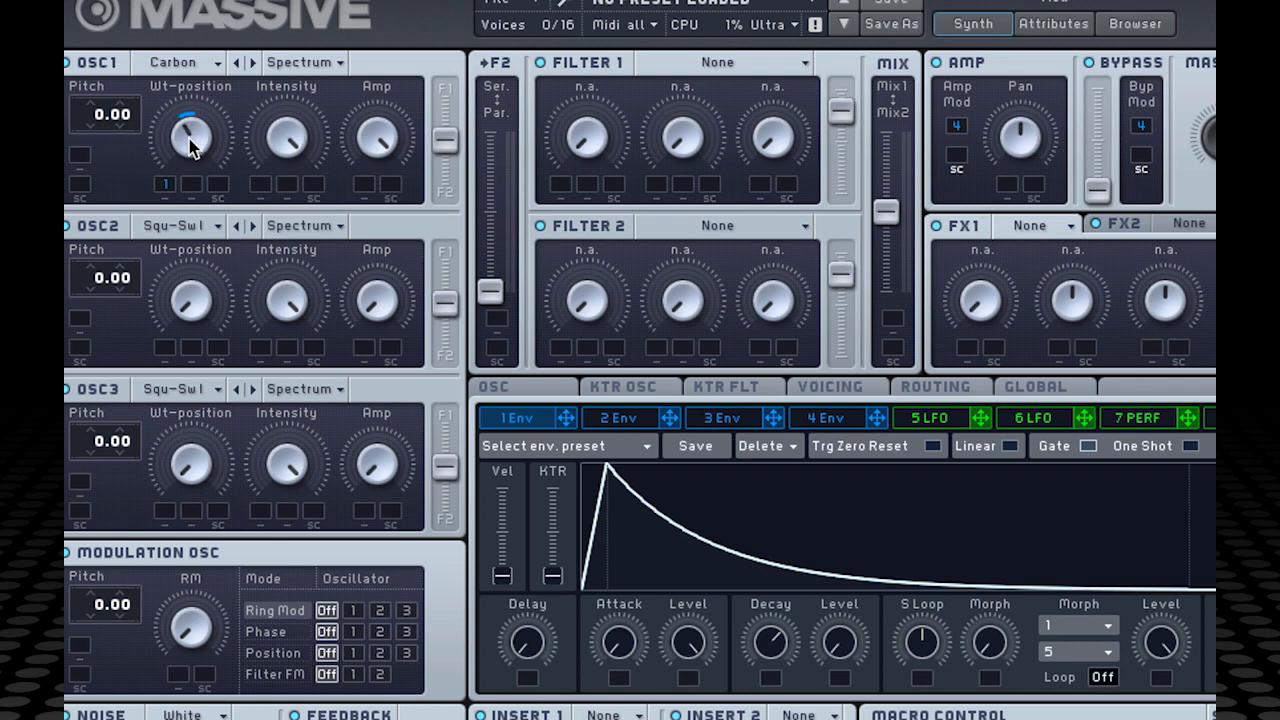
drag(189, 138, 194, 108)
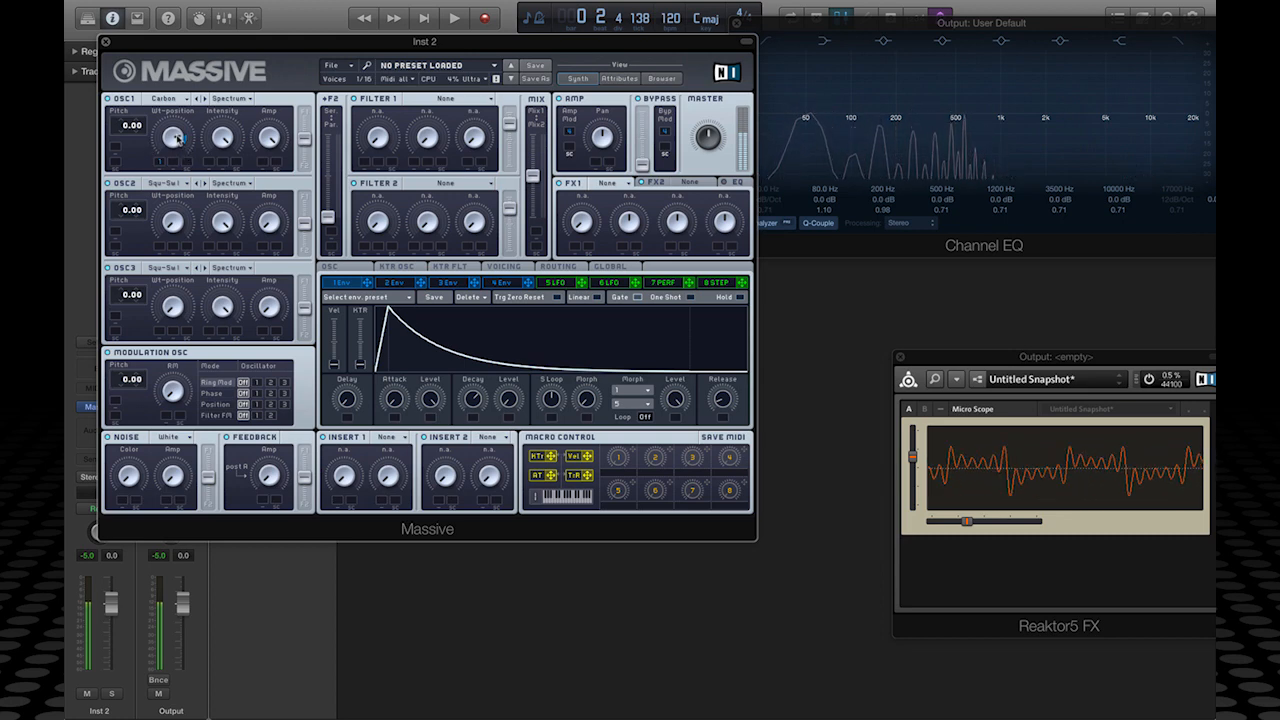
drag(178, 139, 173, 152)
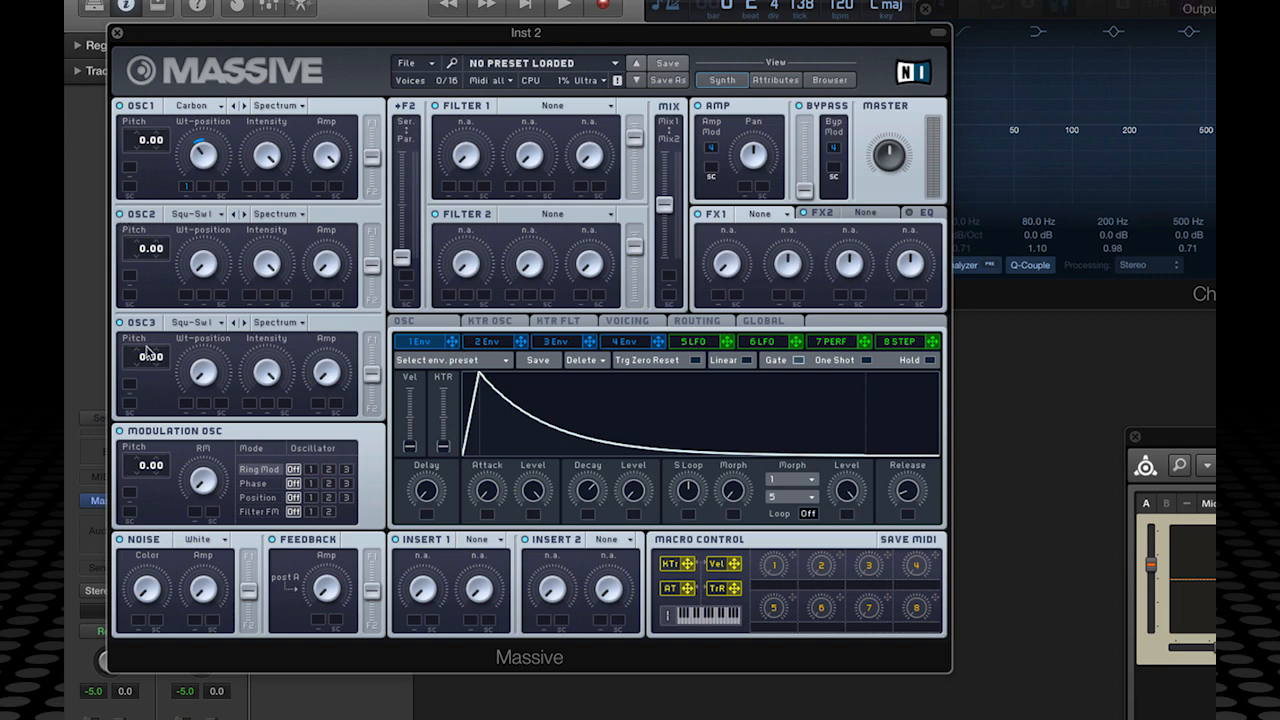
click(222, 217)
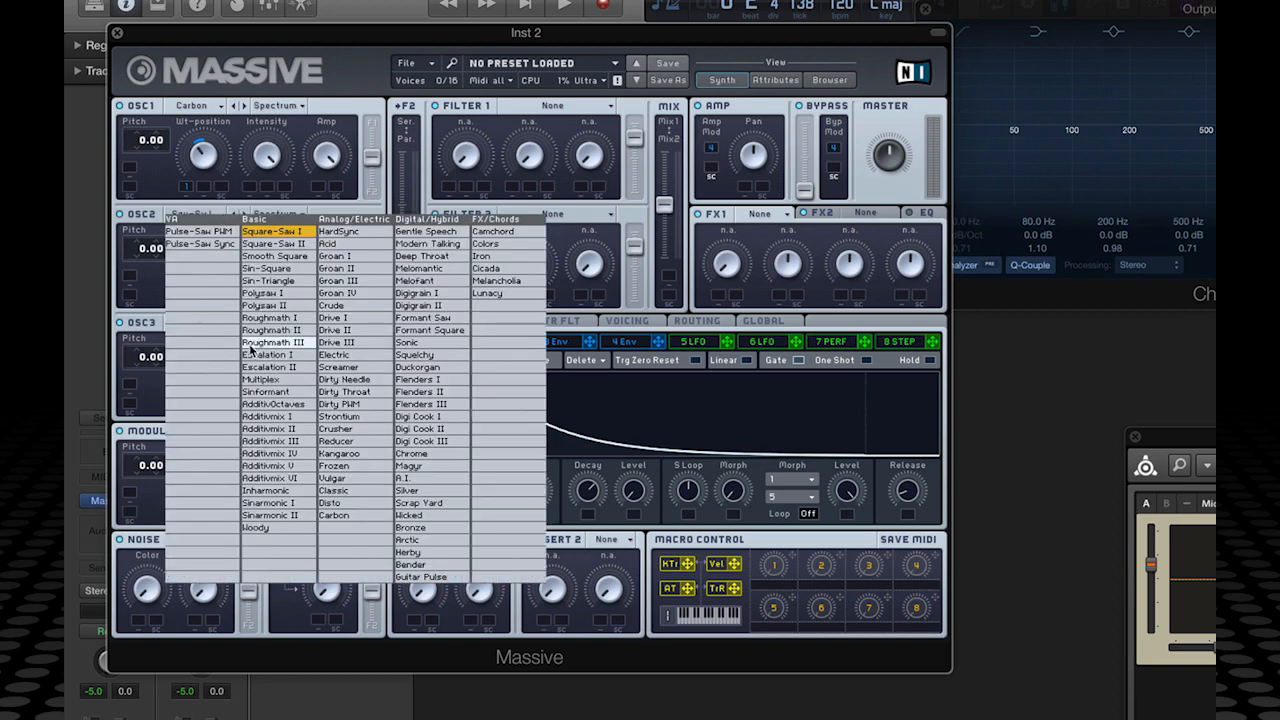
click(737, 400)
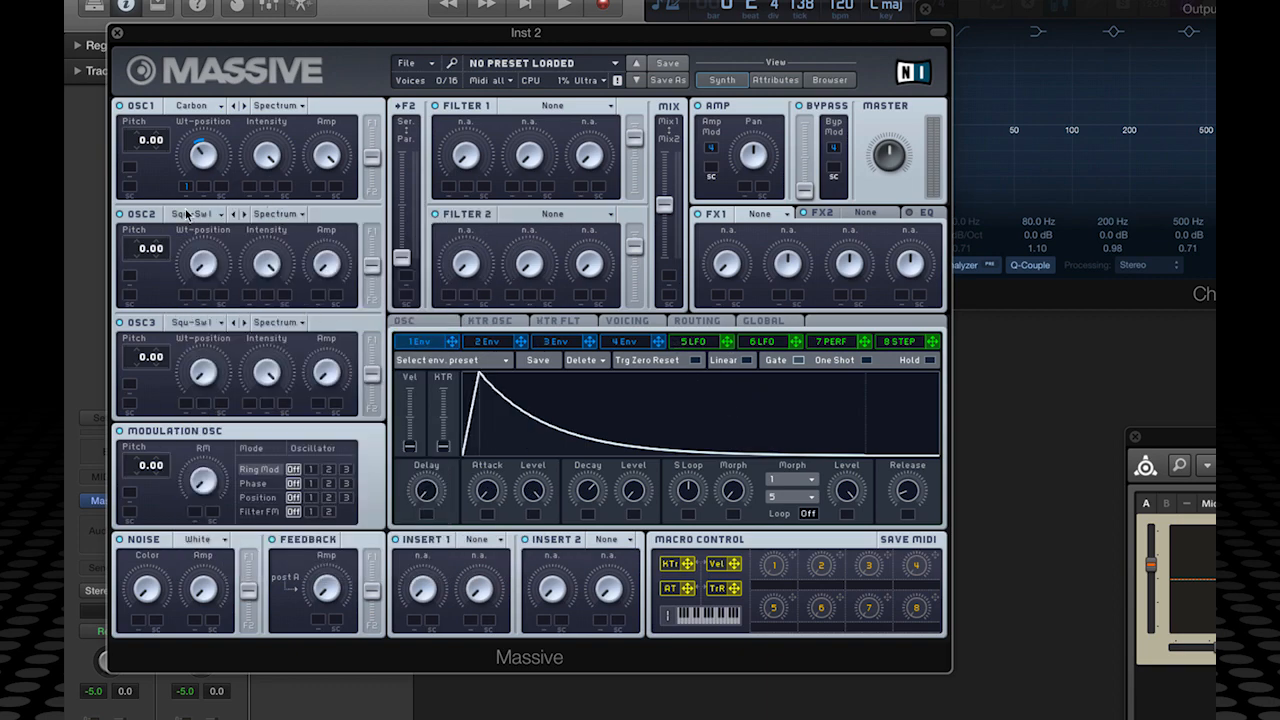